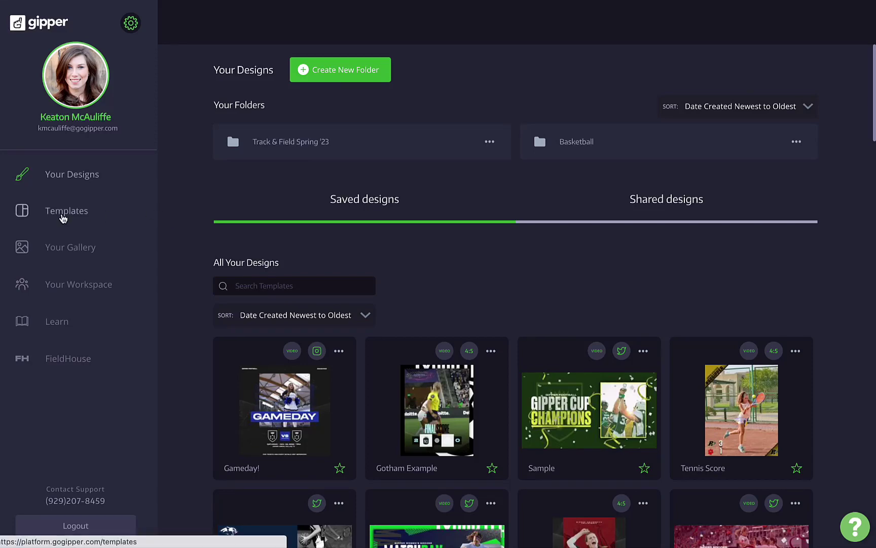
Filter the template library to show only Video-format templates
left_click(650, 132)
left_click(754, 277)
left_click(712, 328)
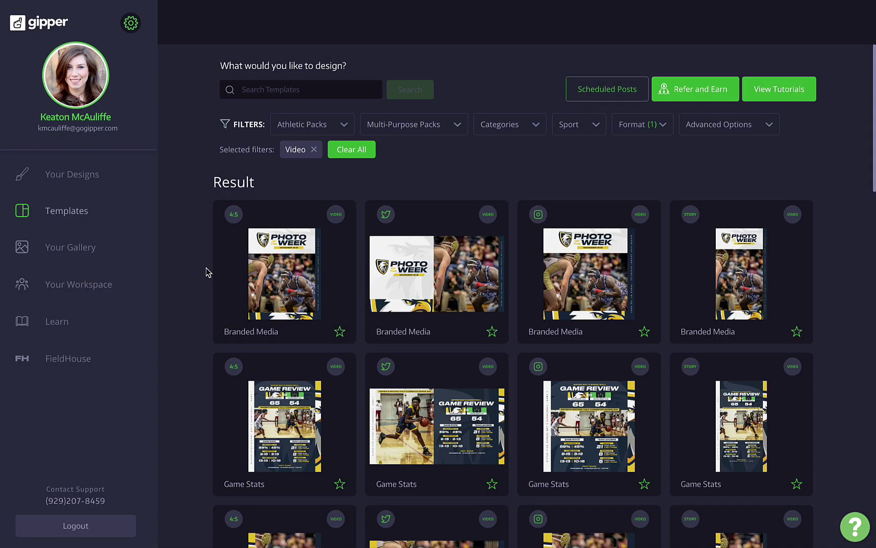
Pick the wide Twitter Score Update video template for editing
scroll(206, 272, "down", 3)
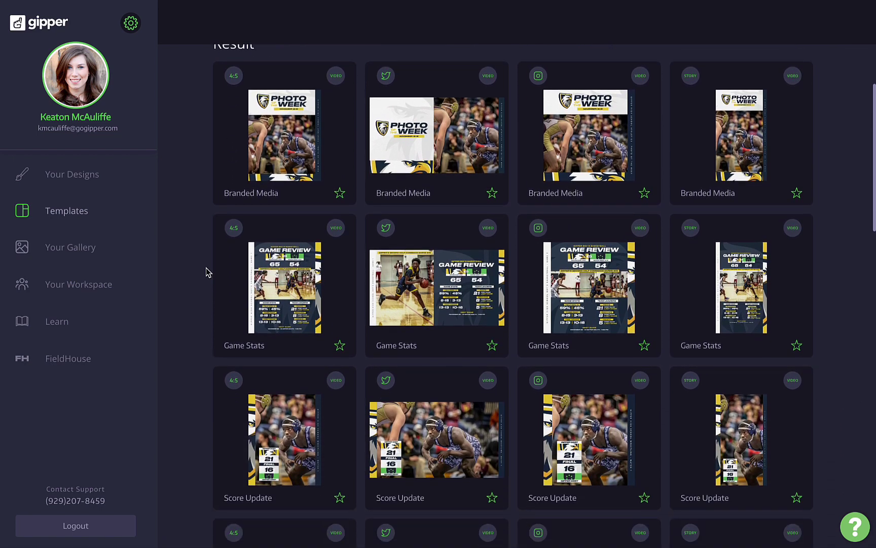
scroll(206, 272, "down", 4)
left_click(444, 274)
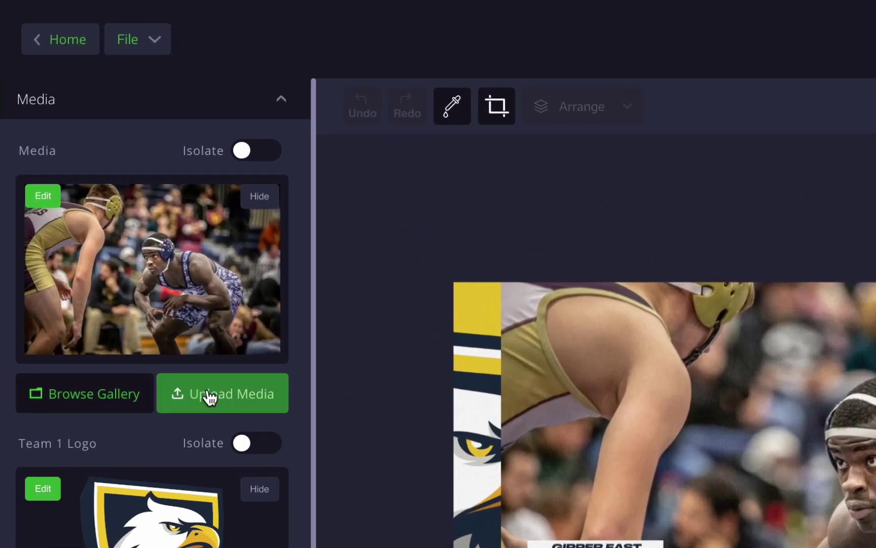
Upload soccer-video4.MOV from Desktop > Stock Assets as the background media
left_click(210, 397)
left_click(295, 281)
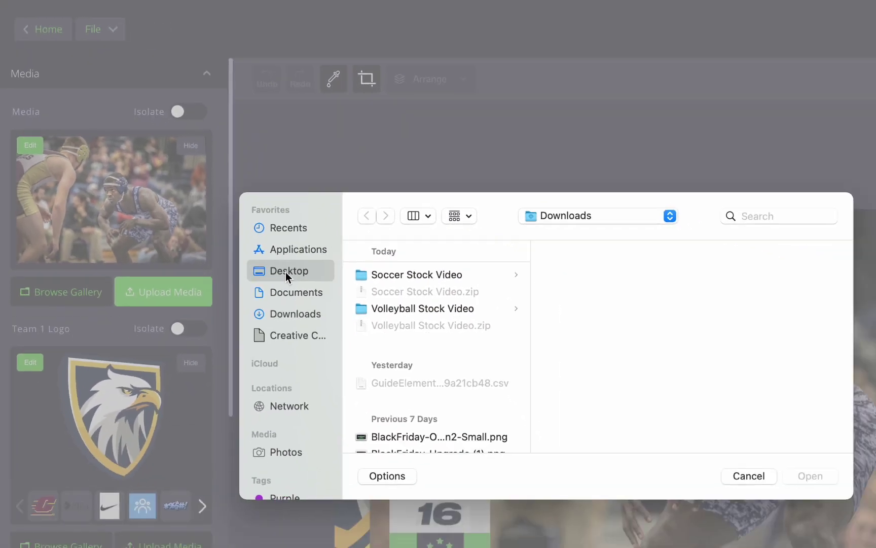
left_click(304, 219)
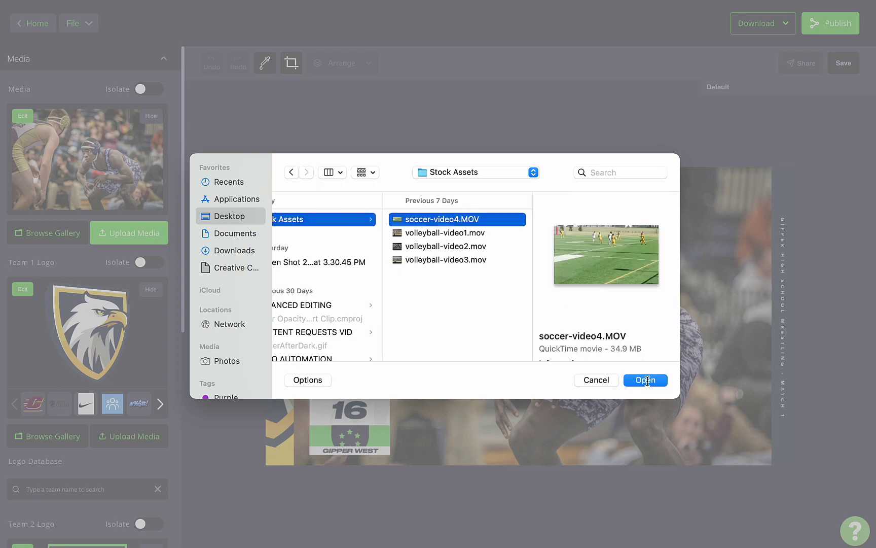
double_click(457, 221)
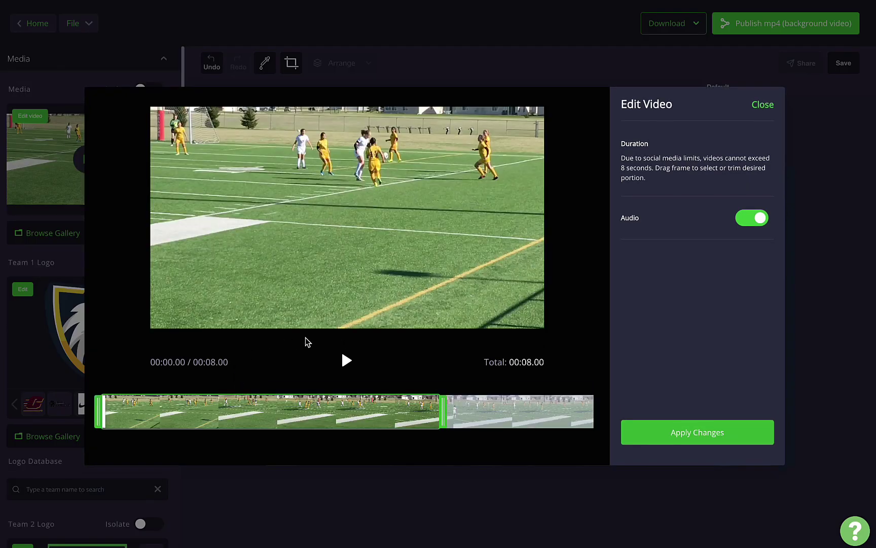
Shift the 8-second selection later in the soccer clip and preview it
left_click(345, 360)
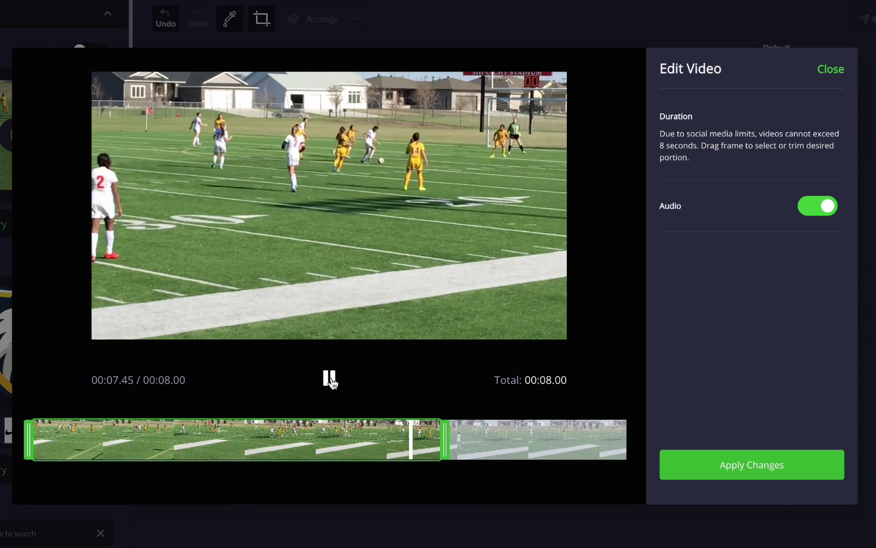
left_click_drag(448, 445, 512, 450)
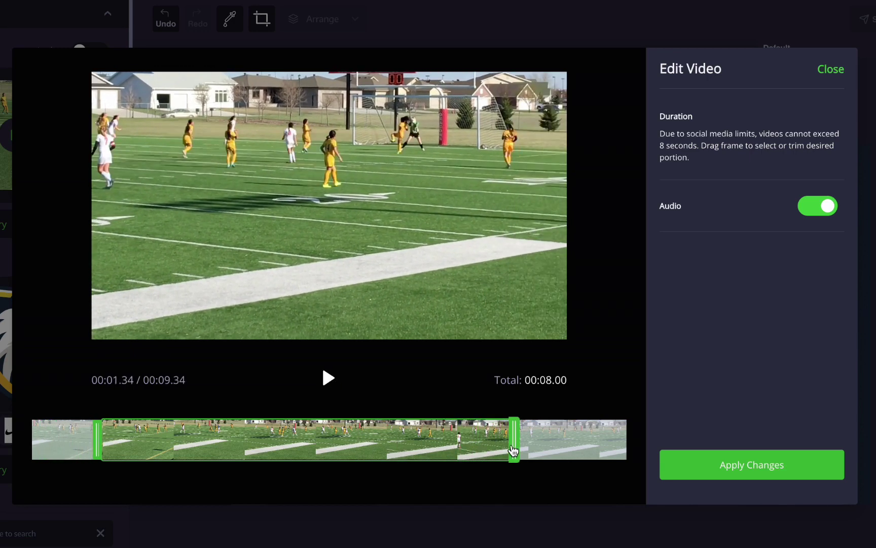
left_click_drag(588, 462, 590, 463)
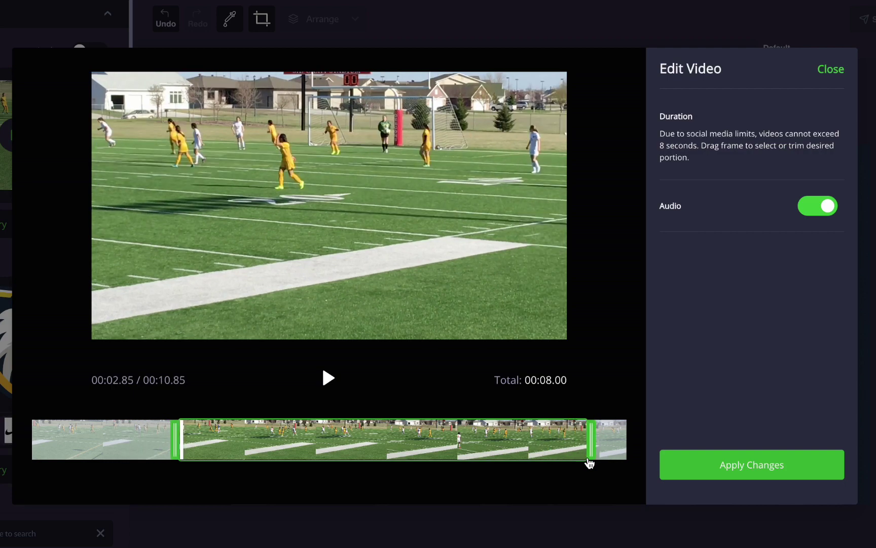
left_click(327, 378)
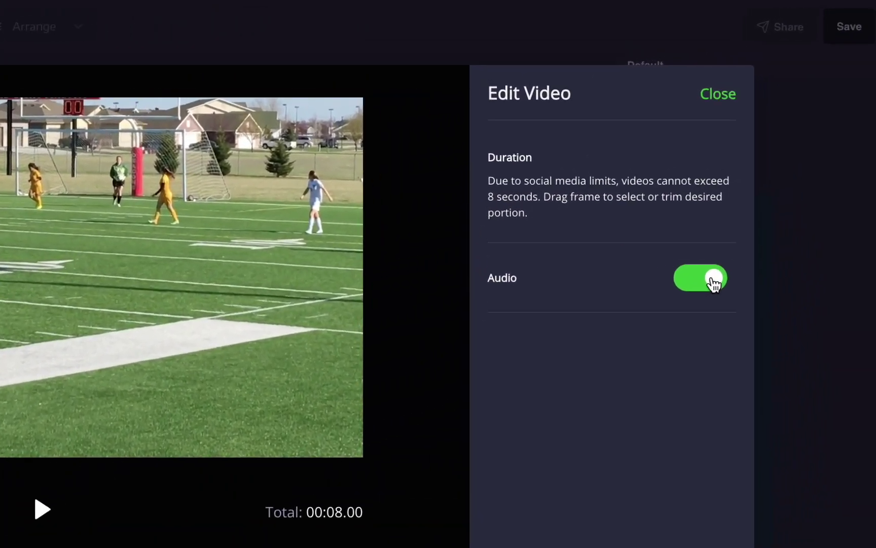
Mute the audio, trim the start to about 6.68 seconds, and replace the original video
left_click(714, 278)
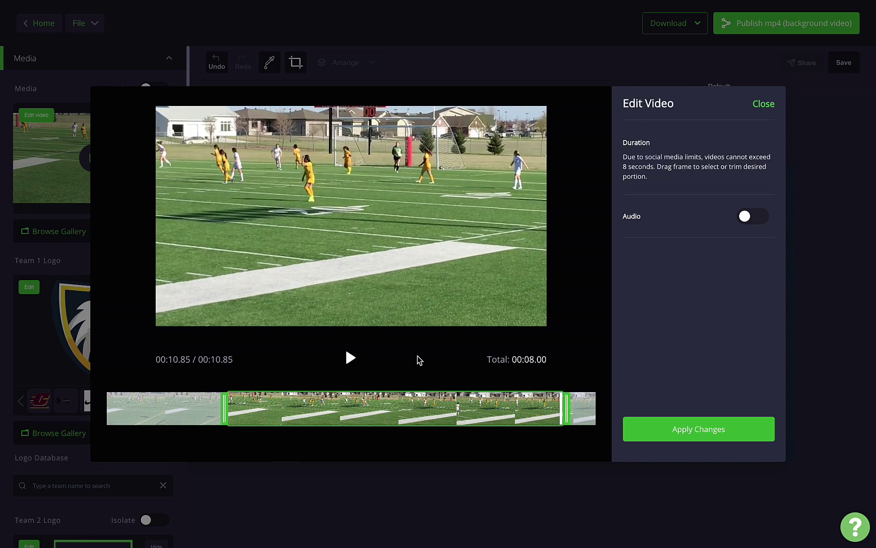
left_click_drag(223, 411, 222, 411)
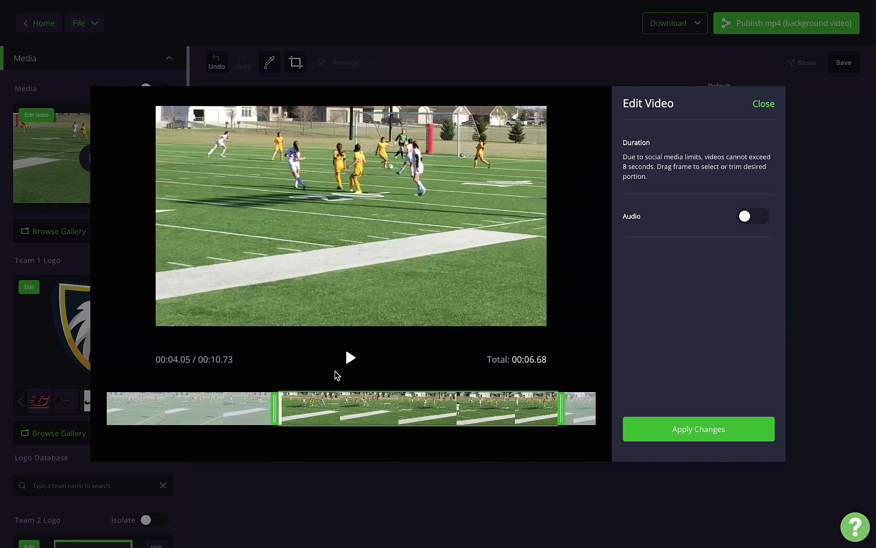
left_click(350, 358)
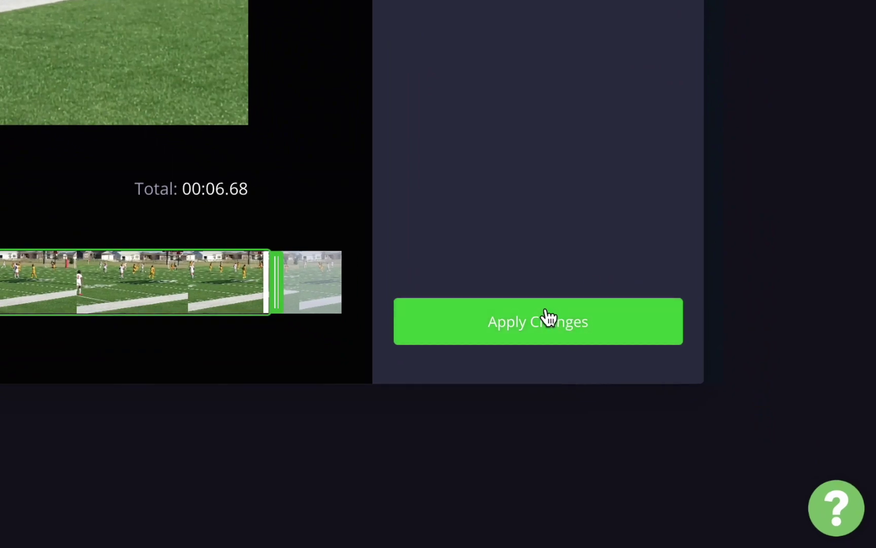
left_click(549, 317)
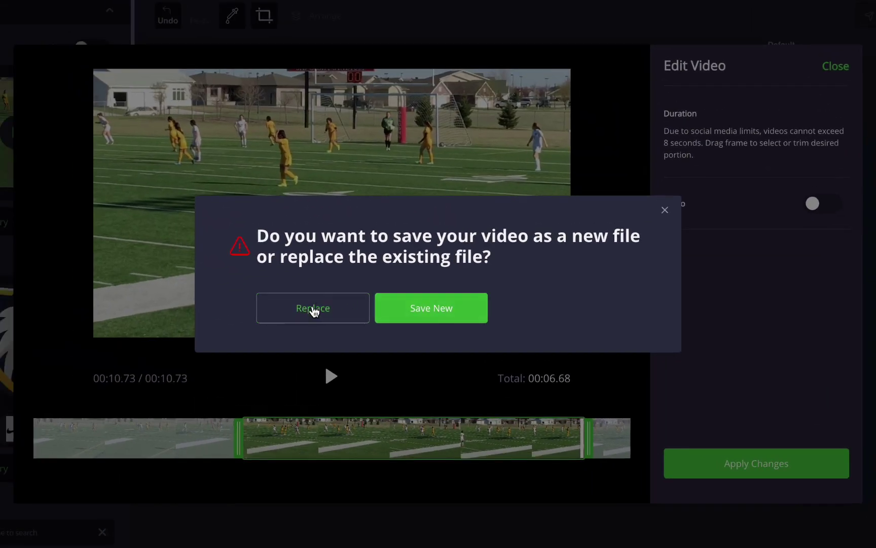
left_click(313, 309)
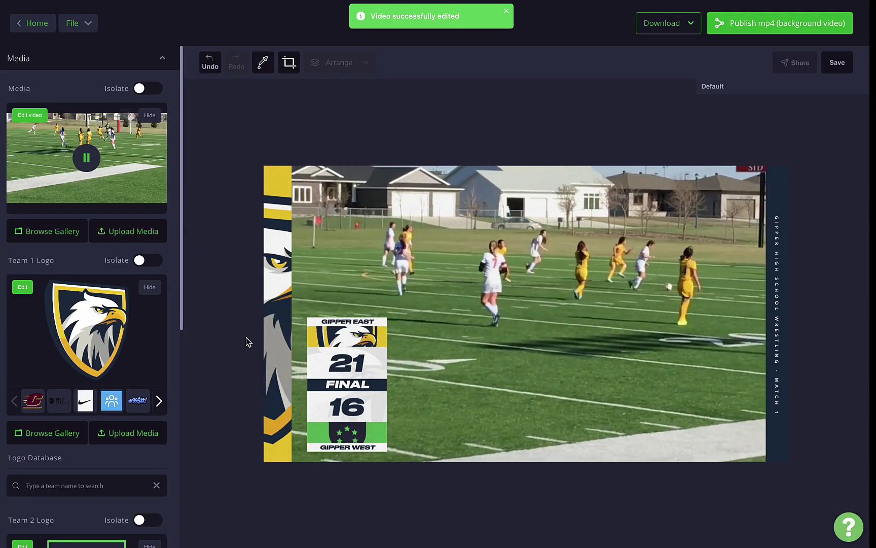
Move the background video leftward in the template, then switch Team 2's logo to the maroon C
left_click(413, 259)
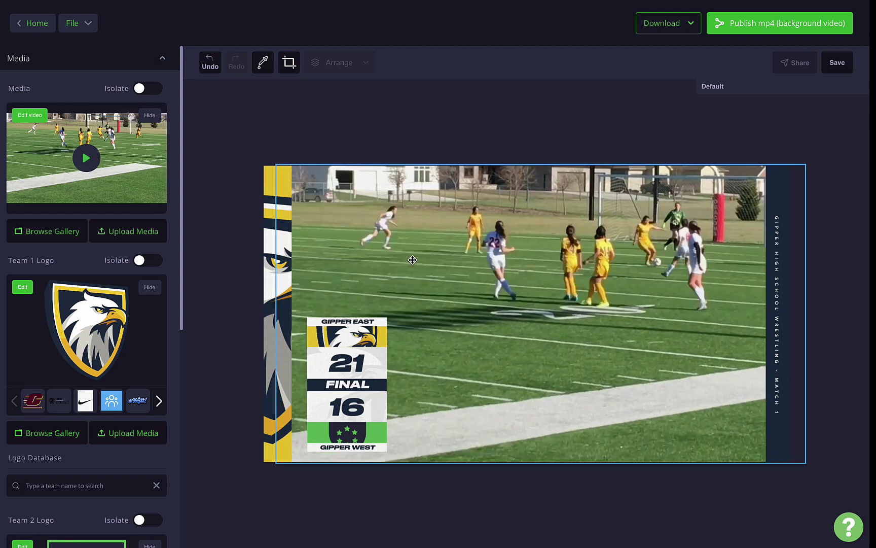
left_click_drag(382, 188, 467, 244)
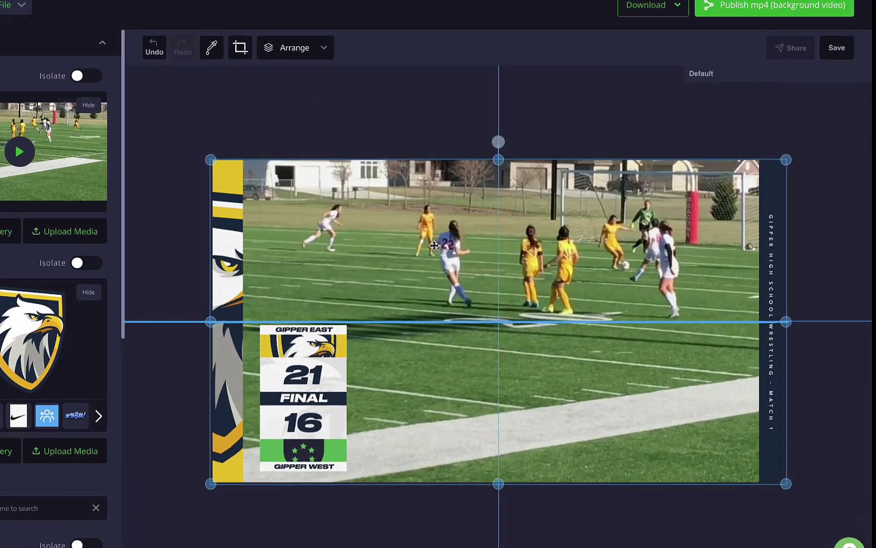
left_click_drag(378, 247, 378, 248)
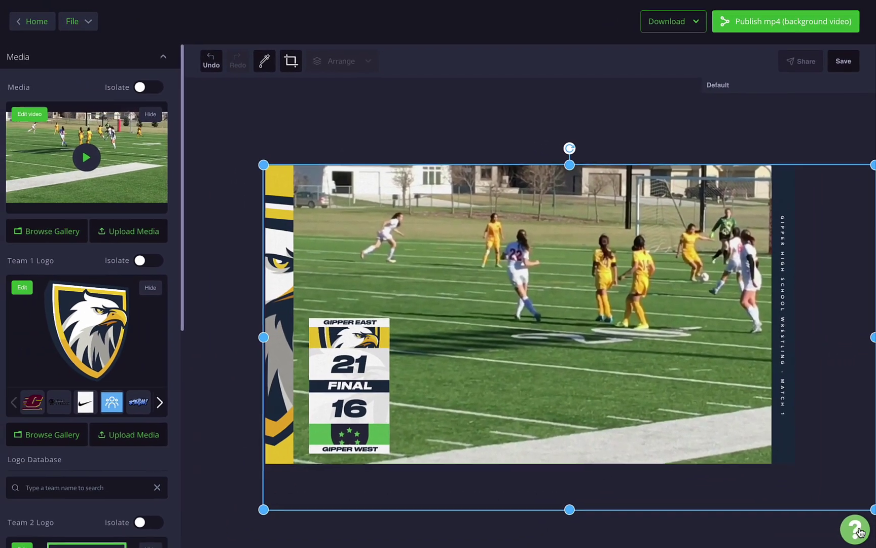
left_click_drag(564, 381, 516, 378)
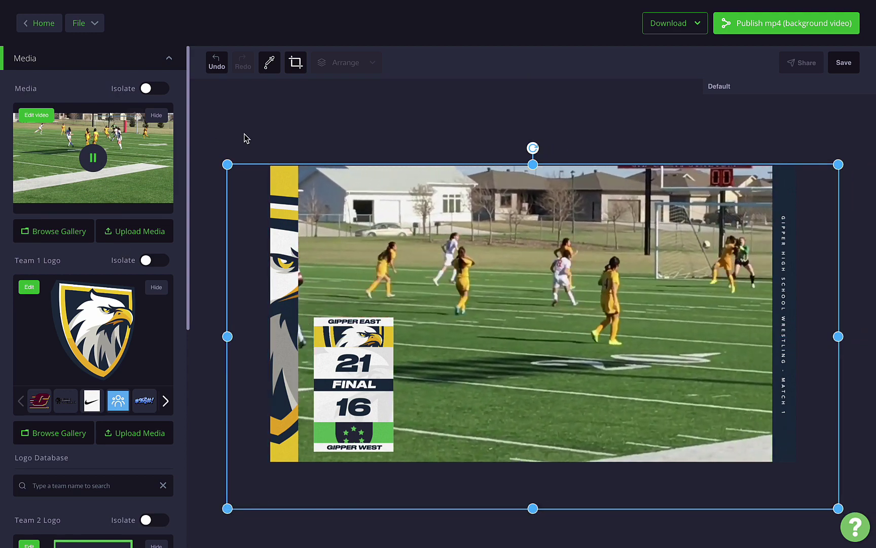
left_click_drag(425, 284, 403, 285)
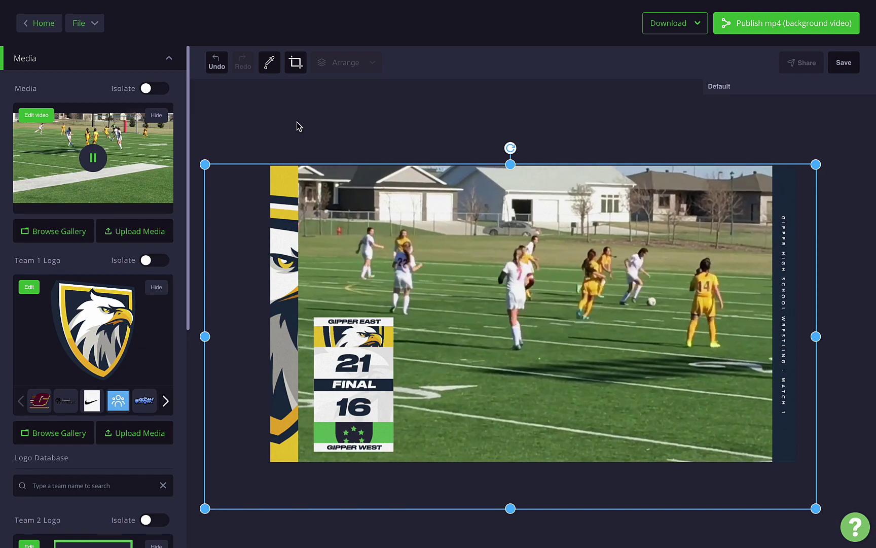
left_click_drag(395, 202, 372, 202)
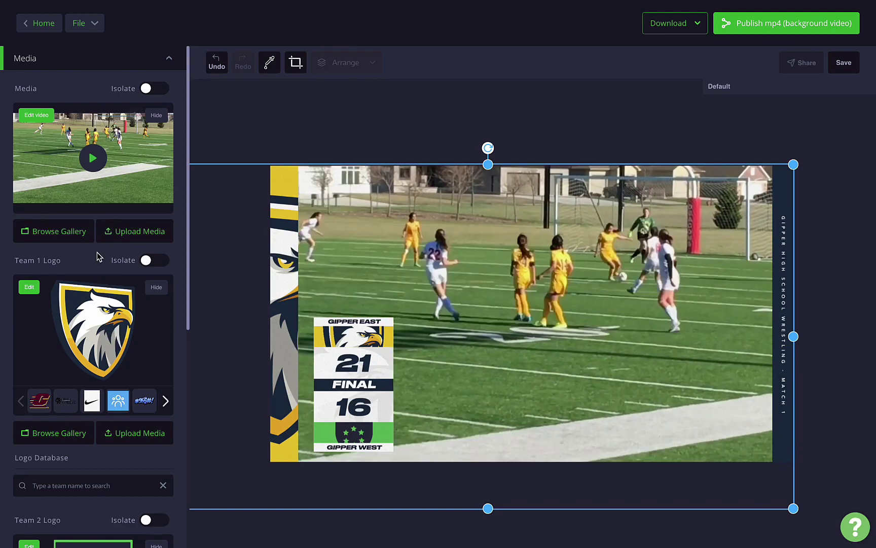
scroll(97, 254, "down", 5)
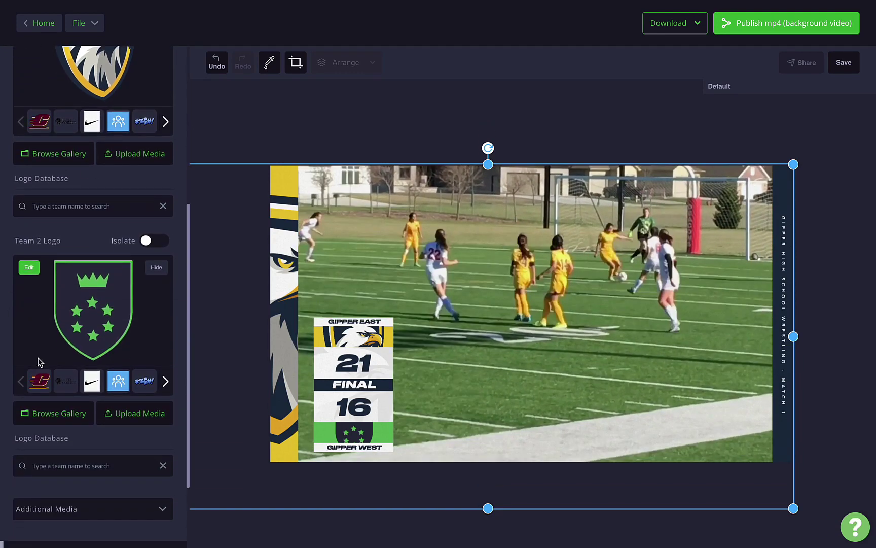
left_click(39, 381)
Play the Gotham FC Assist gallery clip and bring up its Edit Video trimmer
scroll(39, 381, "down", 2)
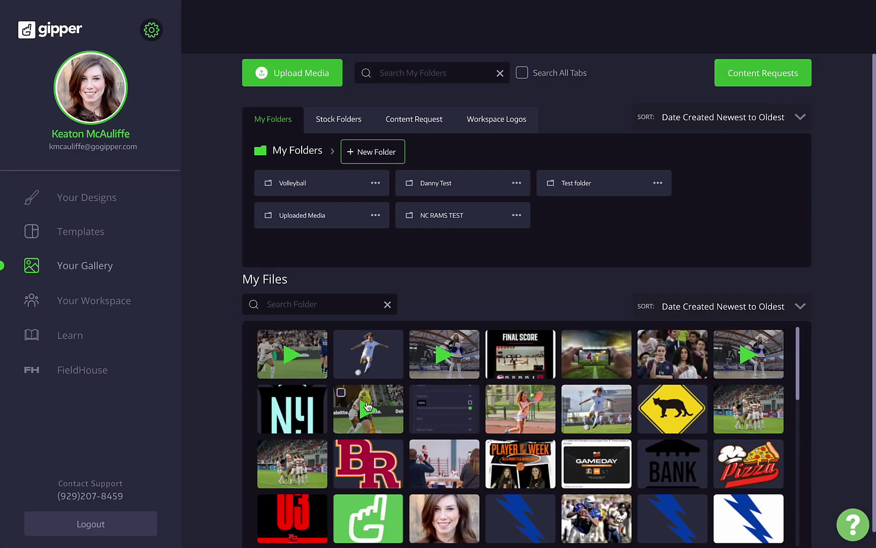
left_click(391, 425)
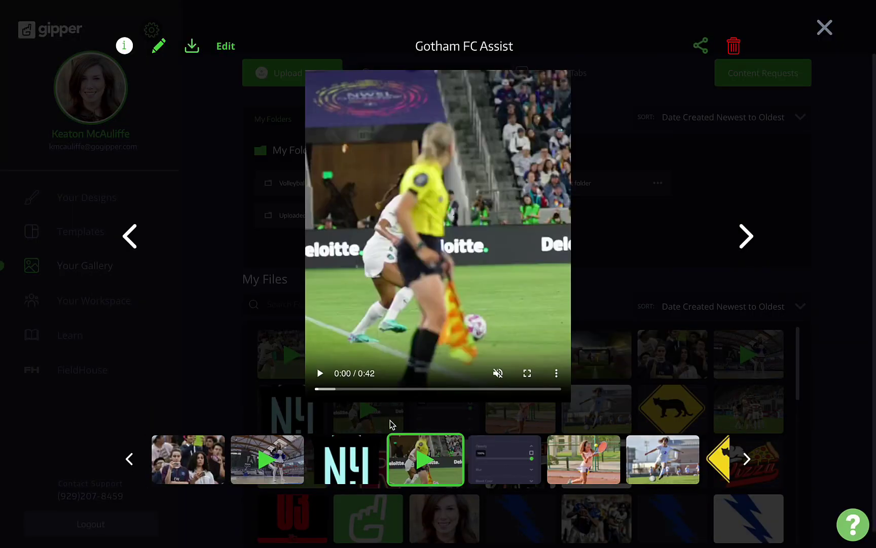
left_click(321, 375)
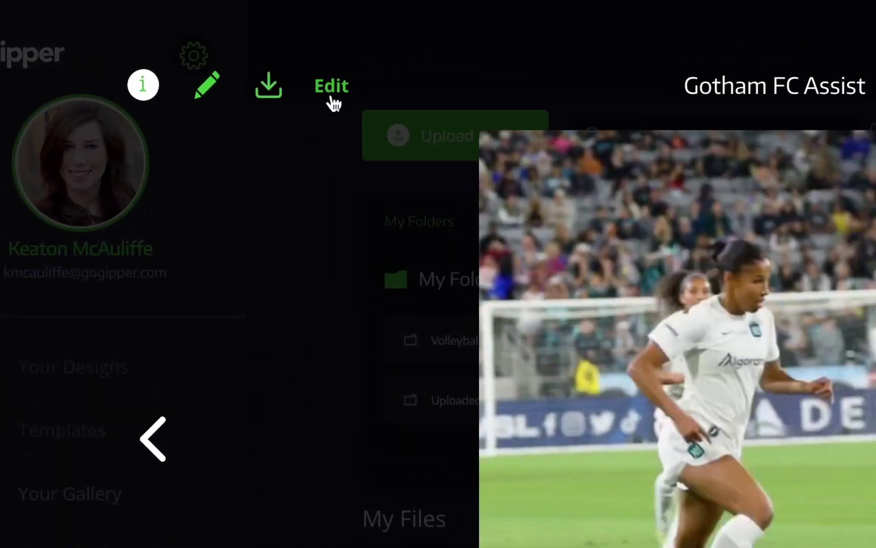
left_click(330, 87)
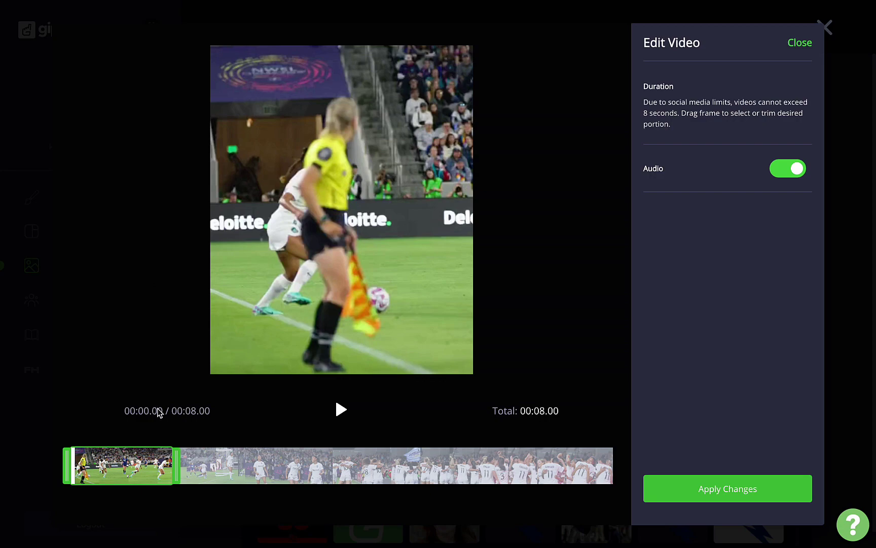
Slide the 8-second trim window later and save it as Gotham FC Assist_Edited_1
left_click_drag(177, 467, 213, 468)
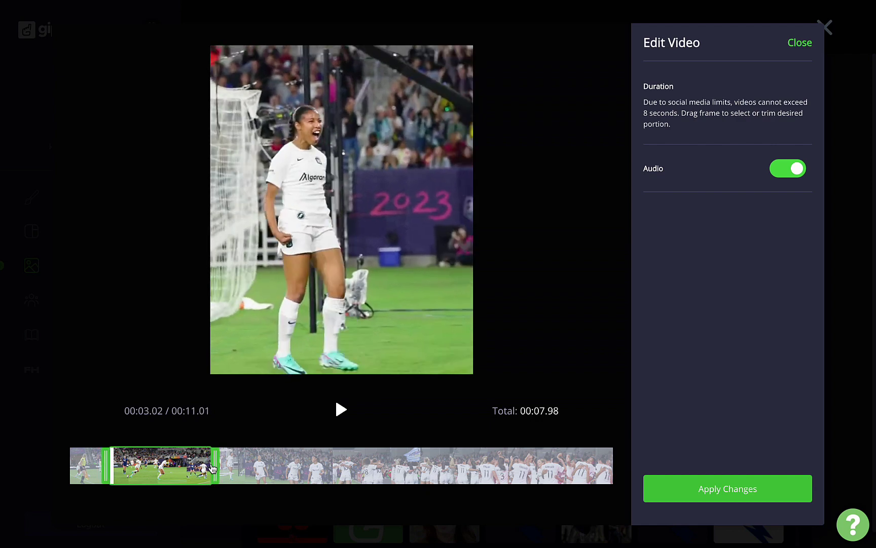
left_click(728, 489)
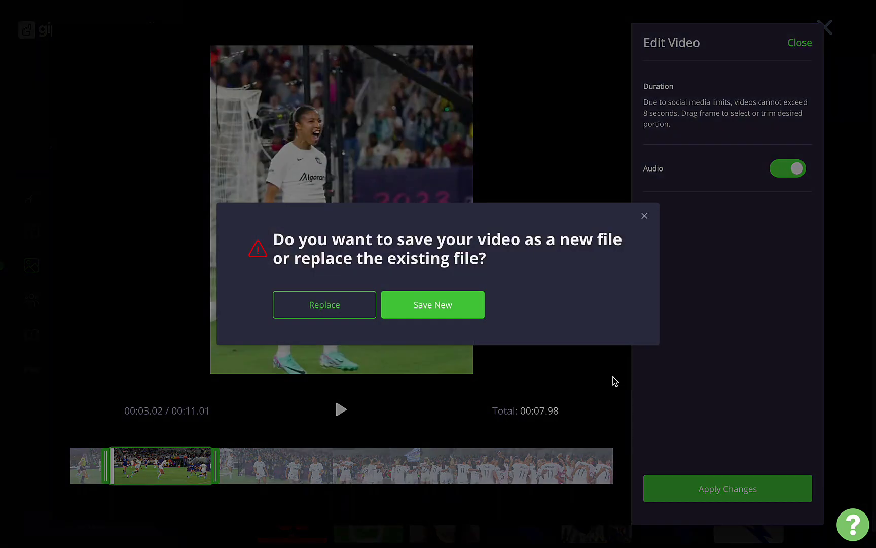
left_click(447, 306)
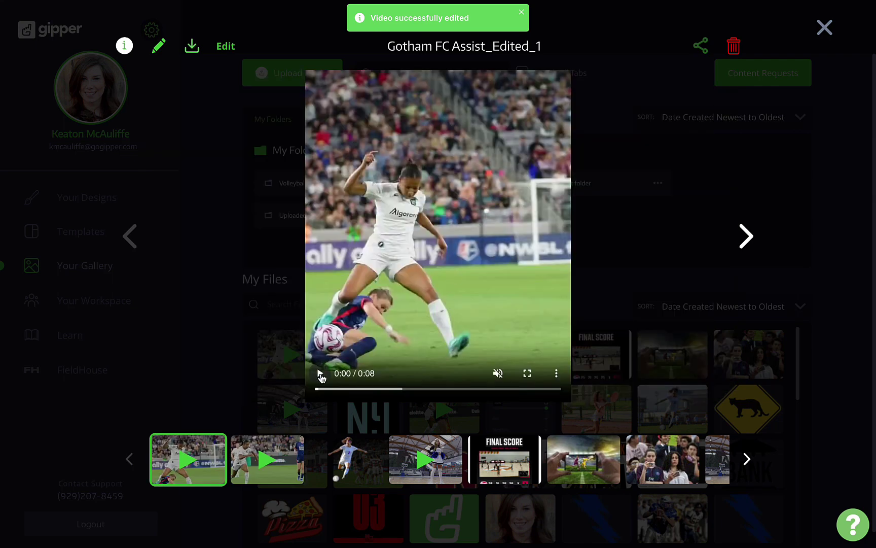
Play Gotham FC Assist_Edited_1, then page back to the original Gotham FC Assist video
left_click(320, 376)
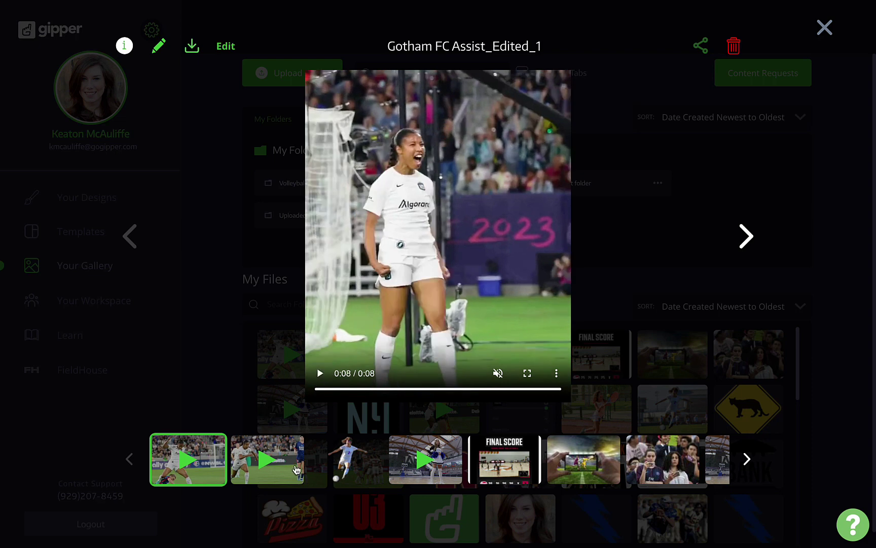
left_click(291, 467)
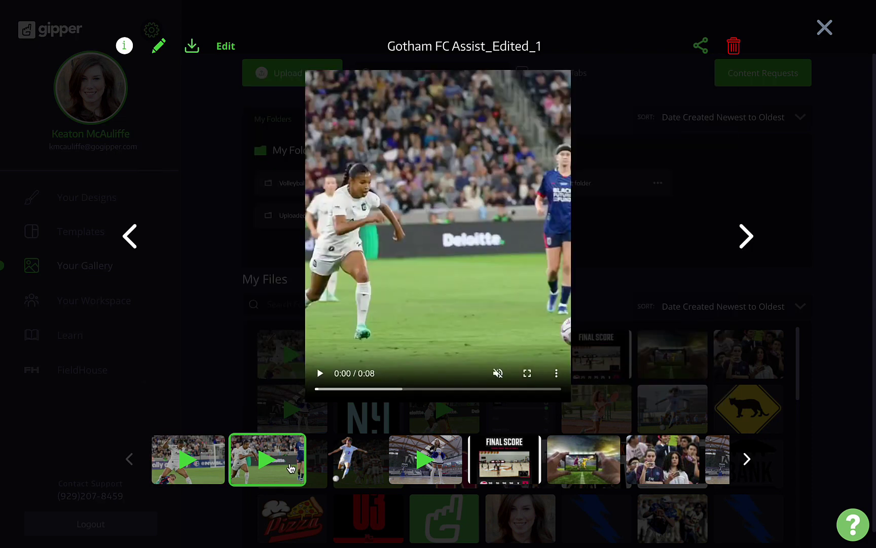
left_click(747, 466)
left_click(581, 458)
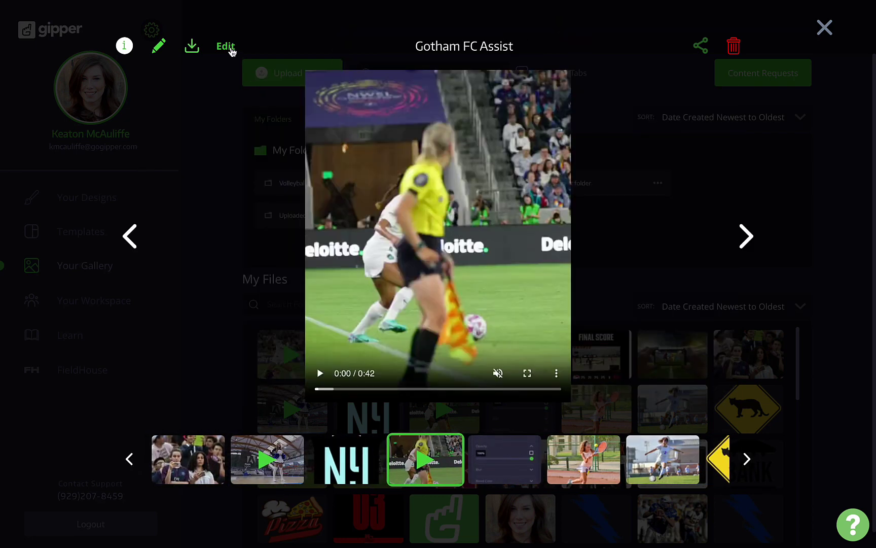
Trim an 8-second window from the goal-celebration section and save it as a new copy
left_click(229, 48)
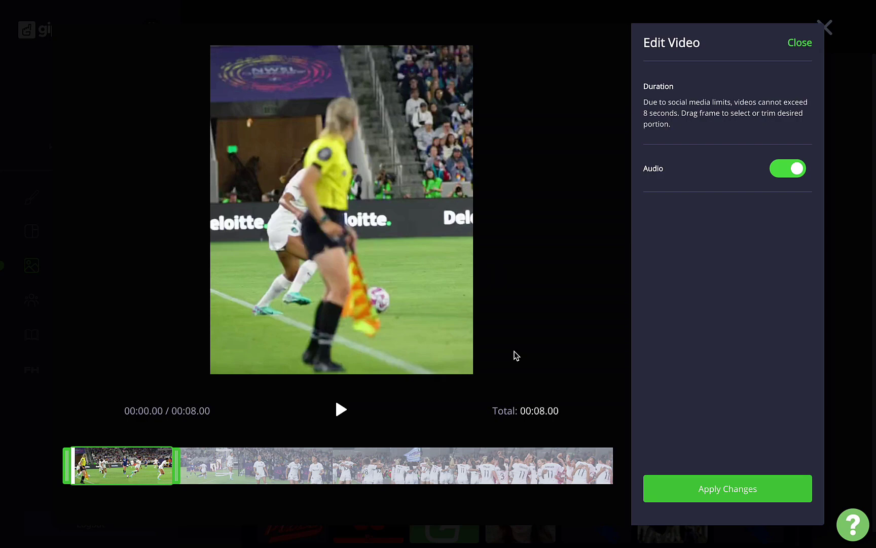
left_click_drag(177, 464, 304, 470)
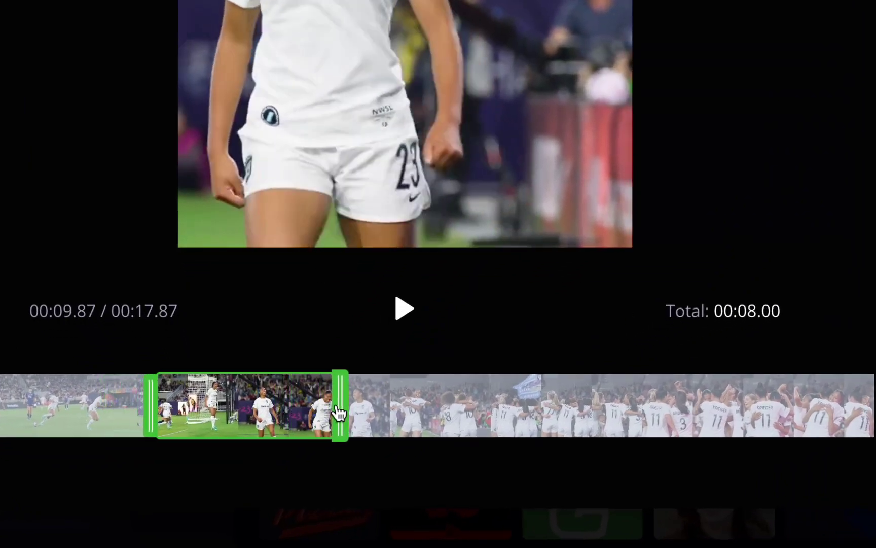
left_click_drag(339, 413, 364, 413)
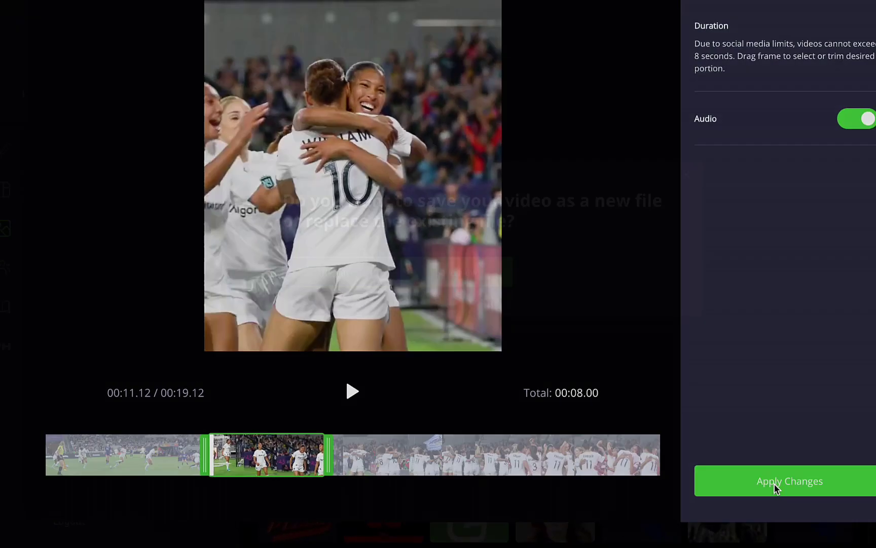
left_click(775, 481)
left_click(454, 304)
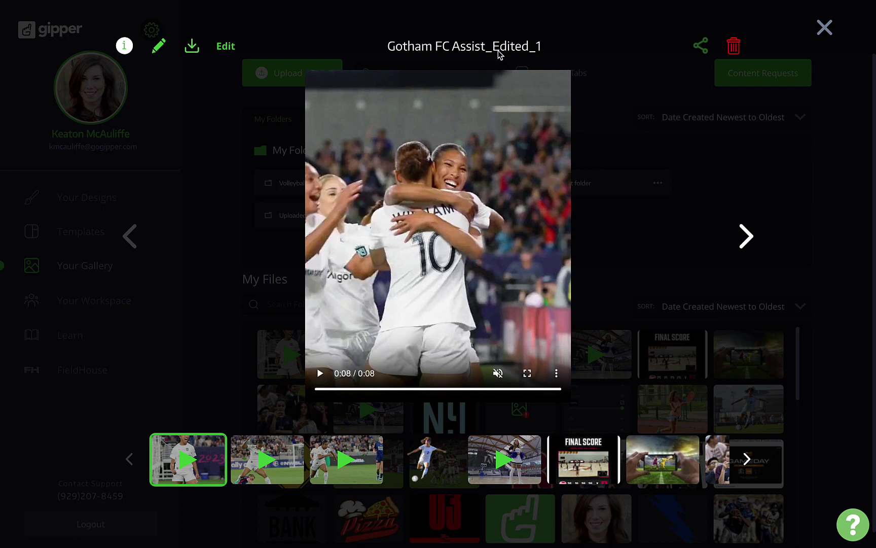
Rename the trimmed clip to Gotham FC Assist_Celebration and close the viewer
left_click(579, 39)
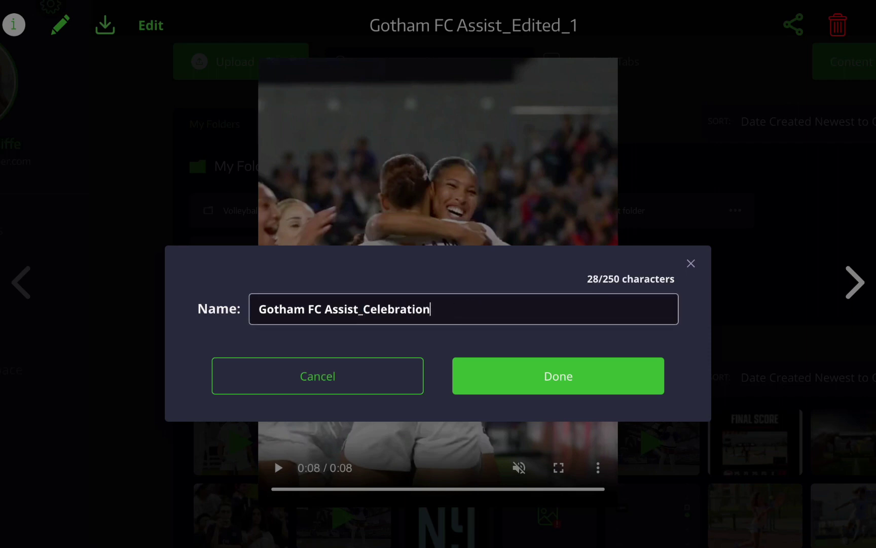
left_click(589, 378)
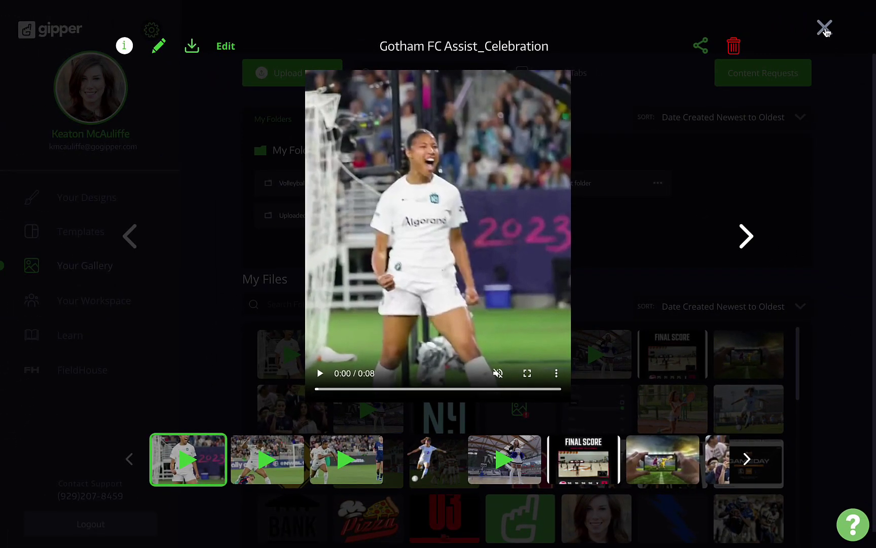
left_click(825, 28)
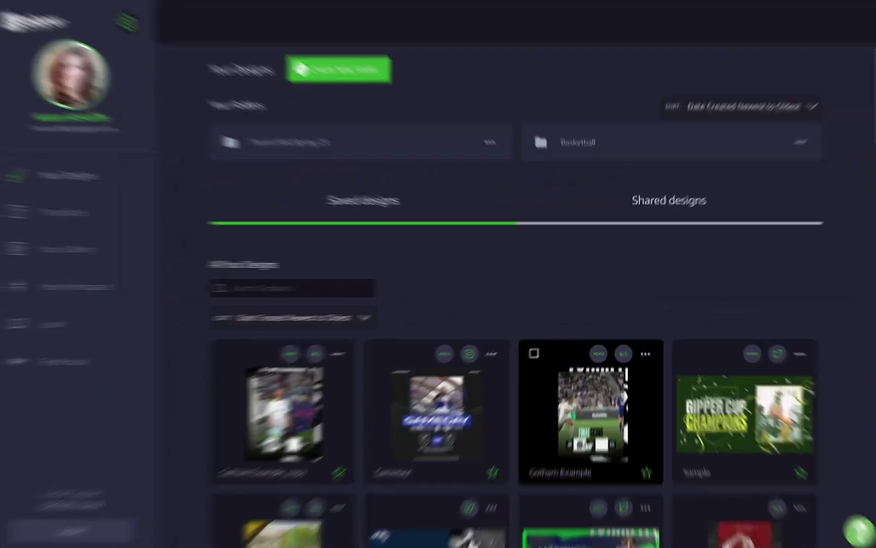
Choose Gotham FC Assist_Celebration from the gallery as the Gotham Example design's background
left_click(596, 409)
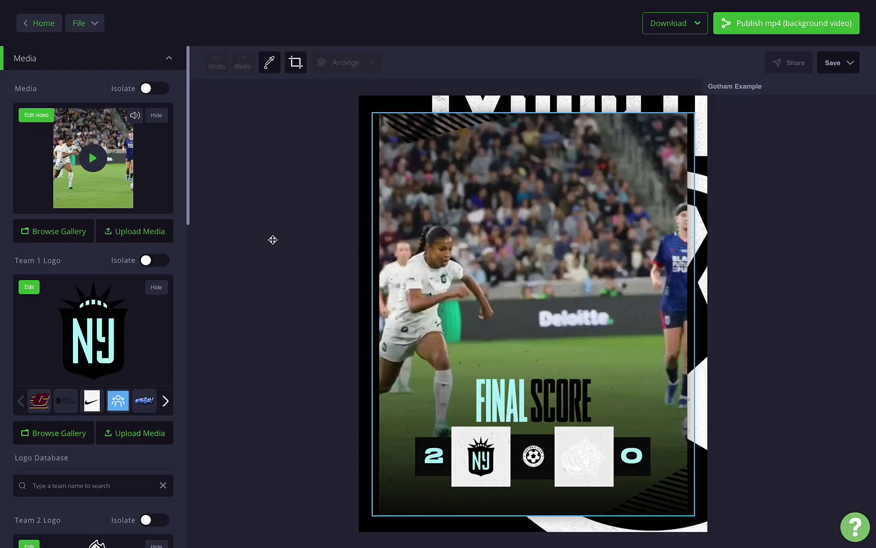
left_click(83, 231)
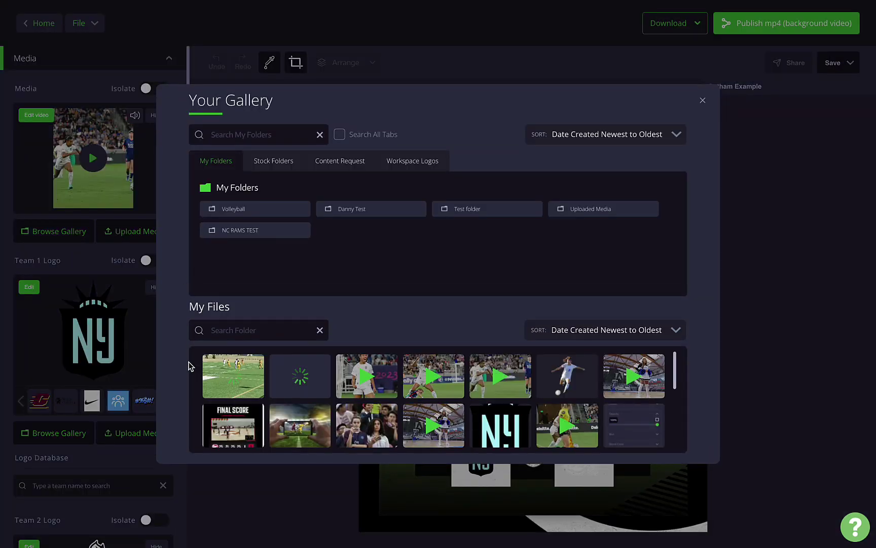
left_click(380, 370)
Leave the trimming editor without applying changes and play the new background video
left_click(98, 160)
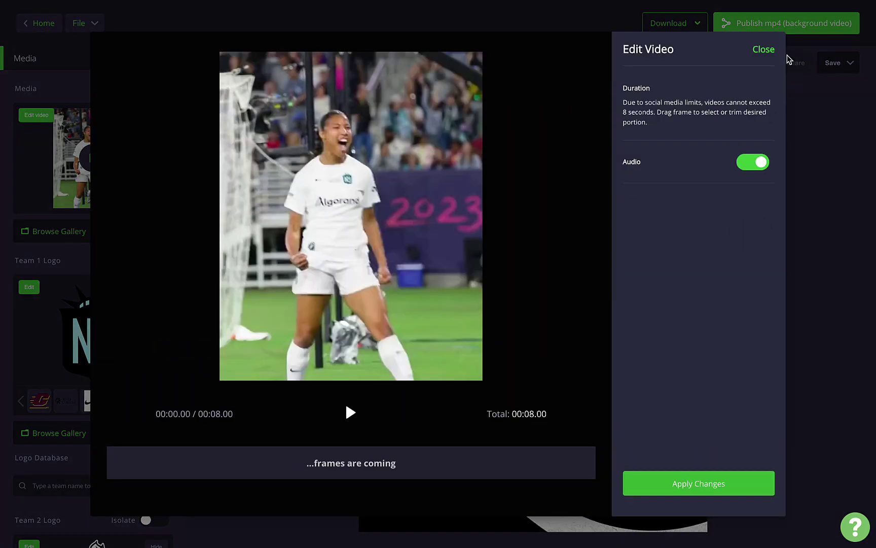
left_click(771, 51)
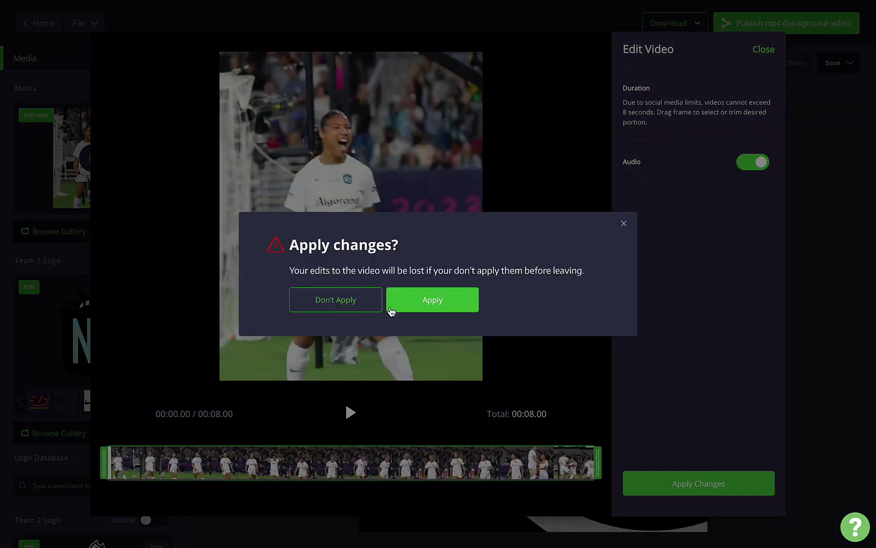
left_click(364, 308)
left_click(93, 158)
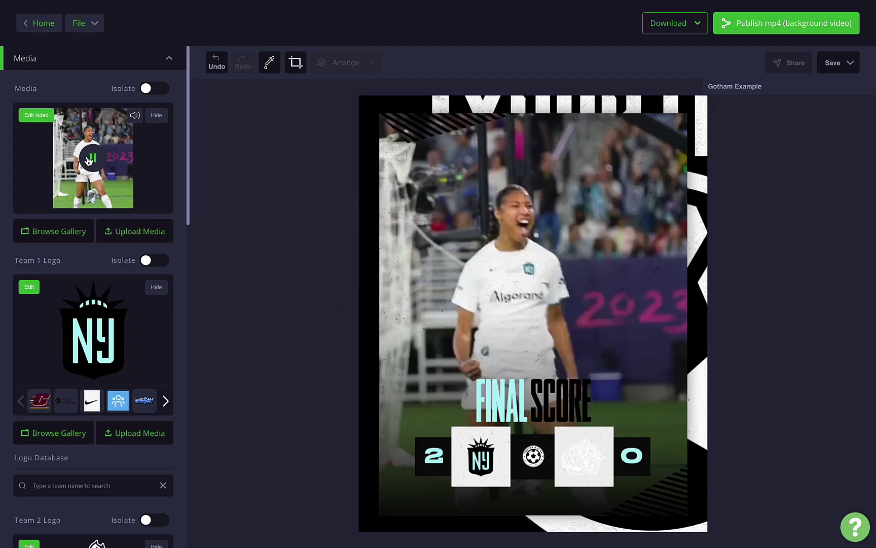